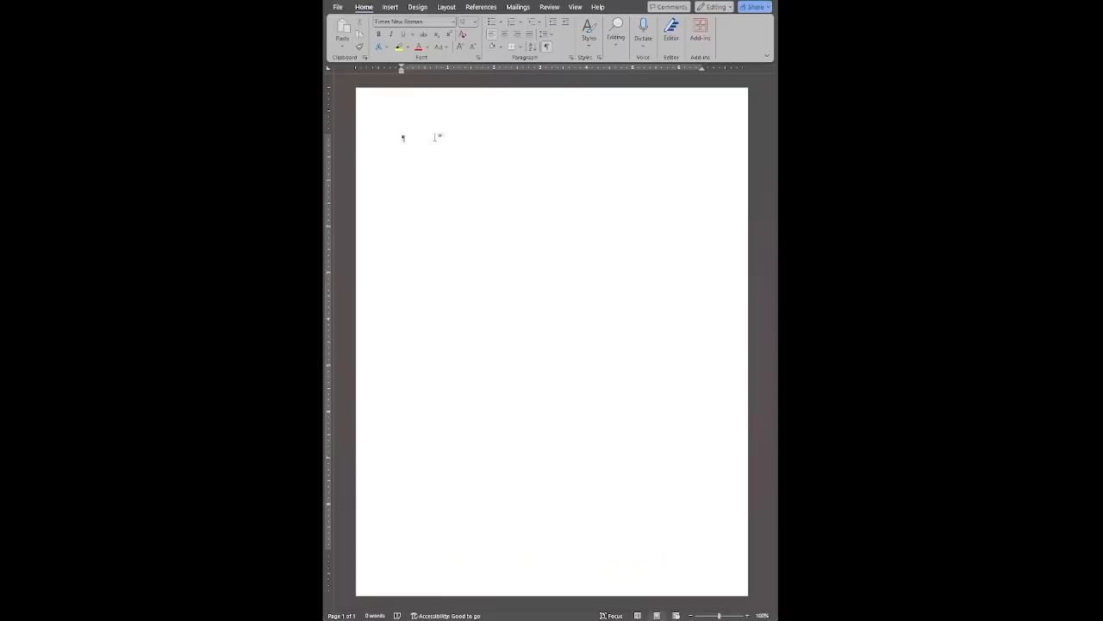
# - Insert five blank lines at the top of the empty page so the date line starts about one inch lower
pyautogui.press('Return')
pyautogui.press('Return')
pyautogui.press('Return')
pyautogui.press('Return')
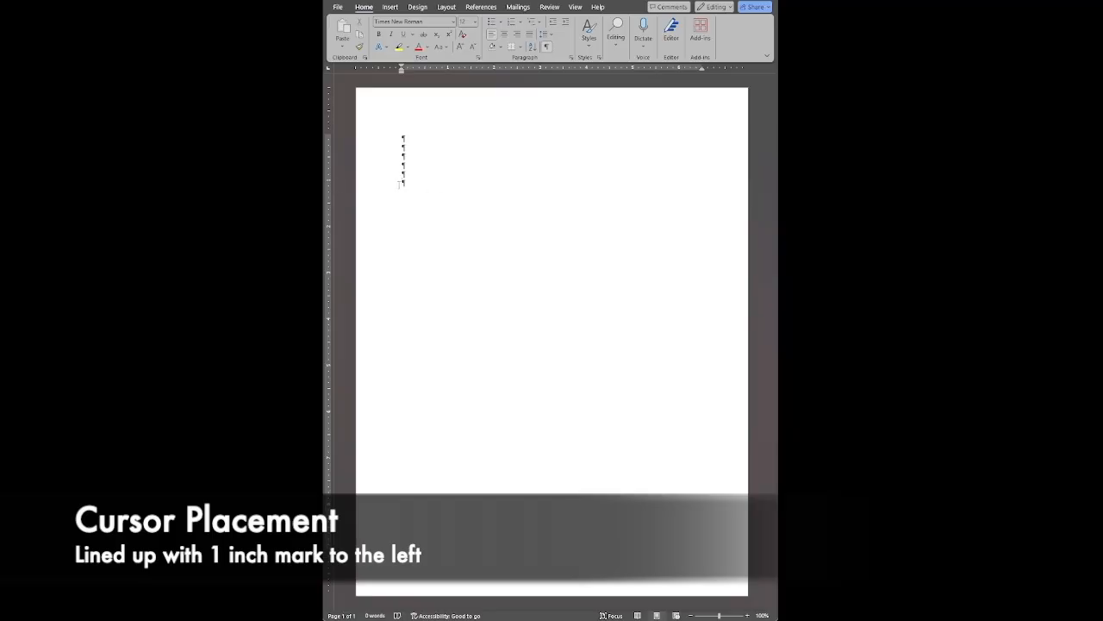
pyautogui.scroll(4, 419, 186)
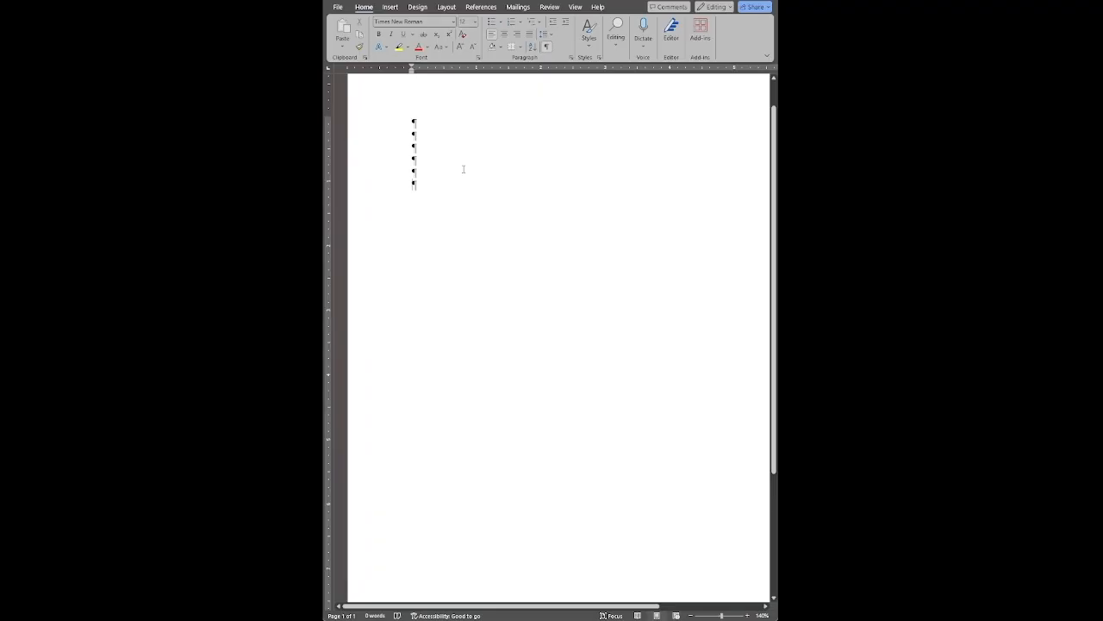
pyautogui.write('November 3,2026')
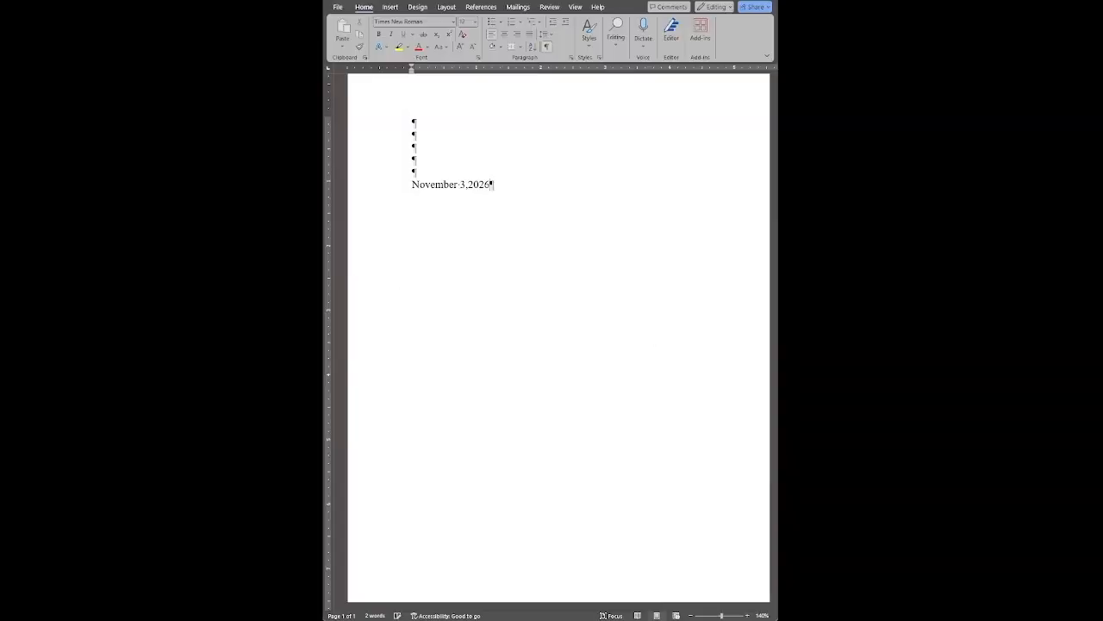
pyautogui.press('BackSpace')
pyautogui.press('BackSpace')
pyautogui.press('BackSpace')
pyautogui.press('BackSpace')
pyautogui.press('BackSpace')
pyautogui.press('BackSpace')
pyautogui.press('BackSpace')
pyautogui.press('BackSpace')
pyautogui.press('BackSpace')
pyautogui.press('BackSpace')
pyautogui.press('BackSpace')
pyautogui.press('BackSpace')
pyautogui.press('BackSpace')
pyautogui.press('BackSpace')
pyautogui.press('BackSpace')
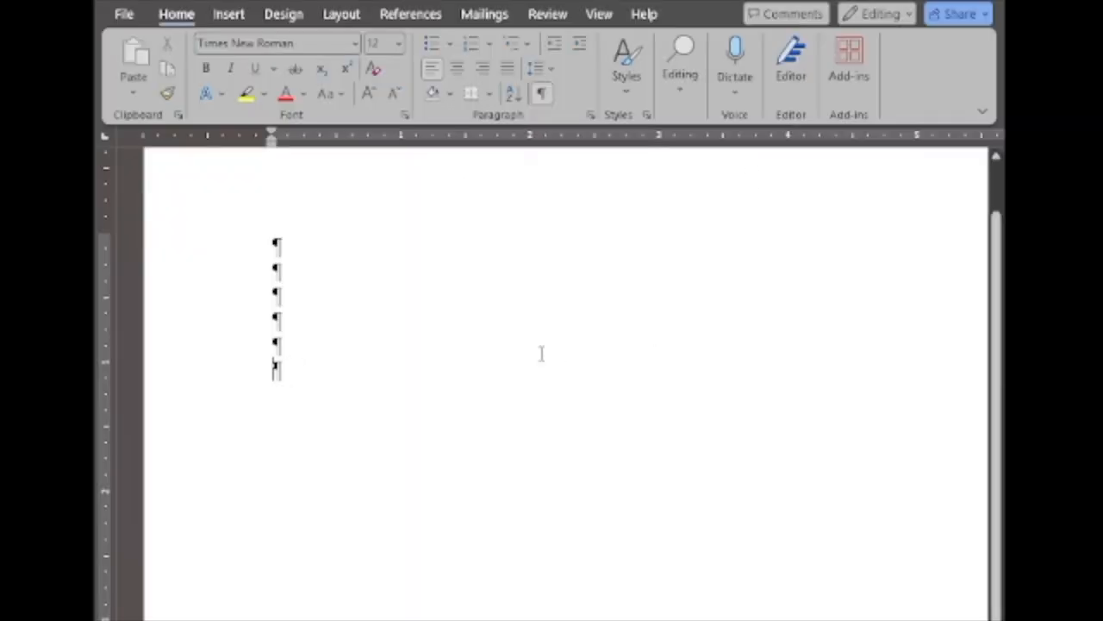
# - Insert the current date on the sixth line in the "February 16, 2026" format
pyautogui.click(229, 14)
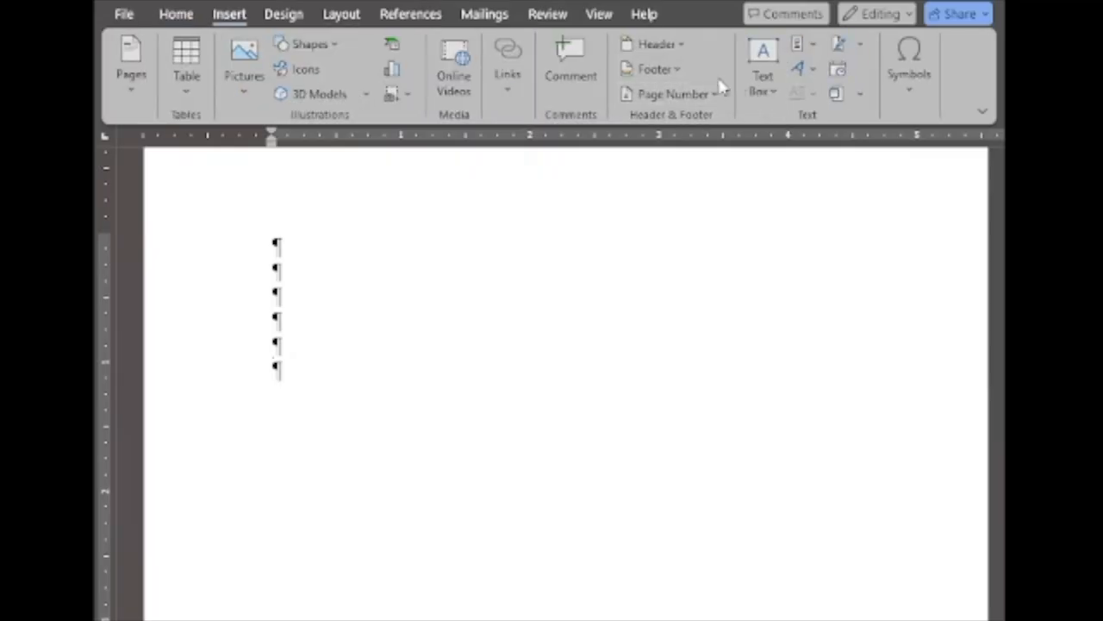
pyautogui.click(837, 69)
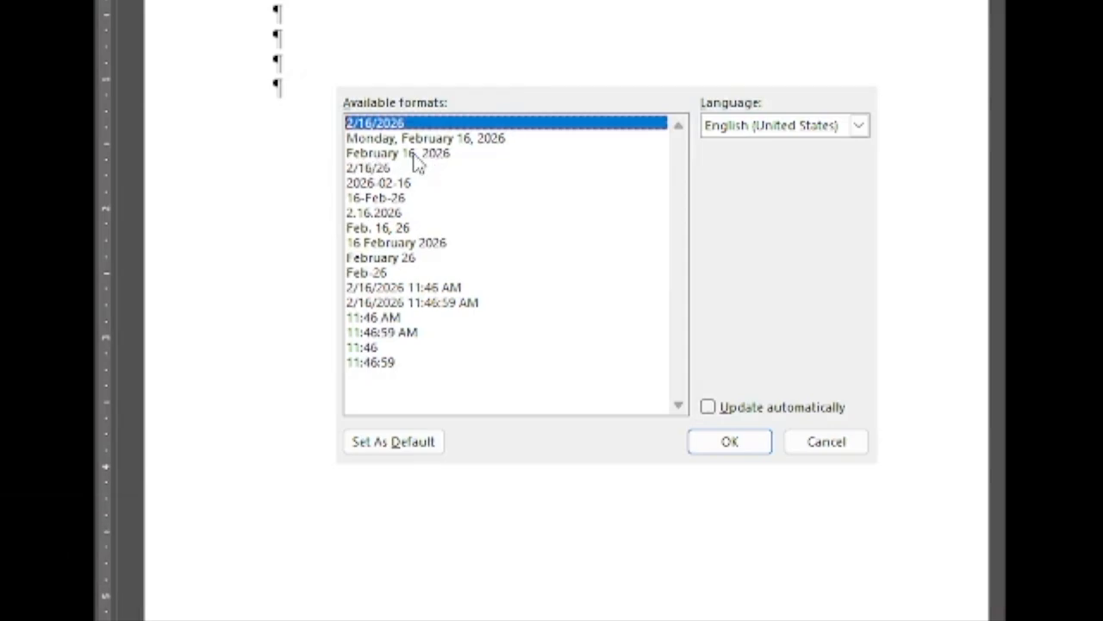
pyautogui.click(443, 156)
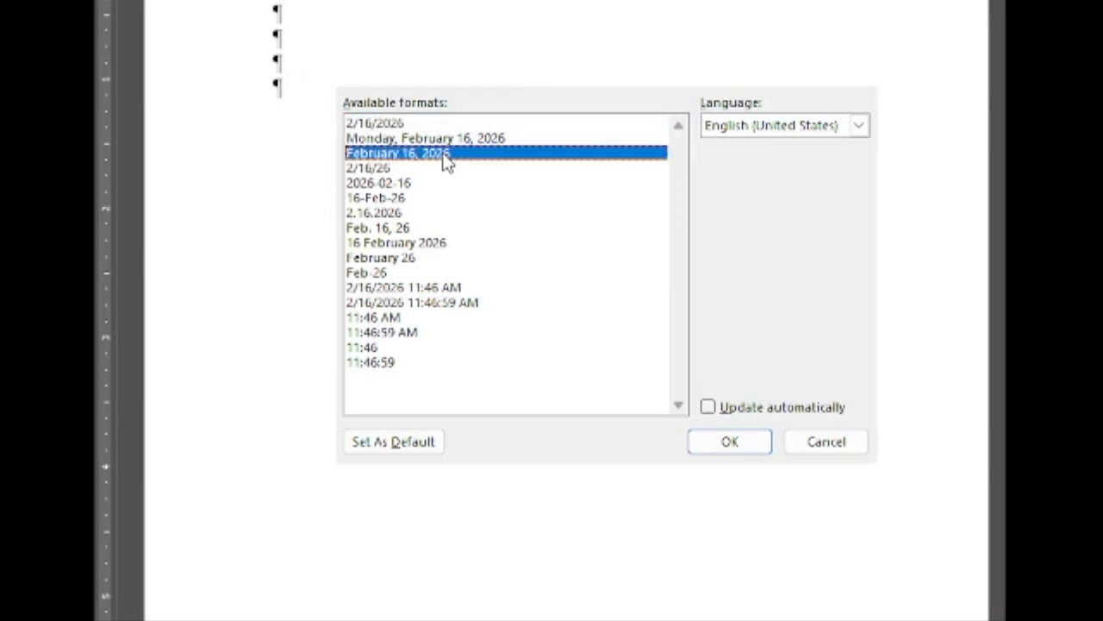
pyautogui.click(732, 443)
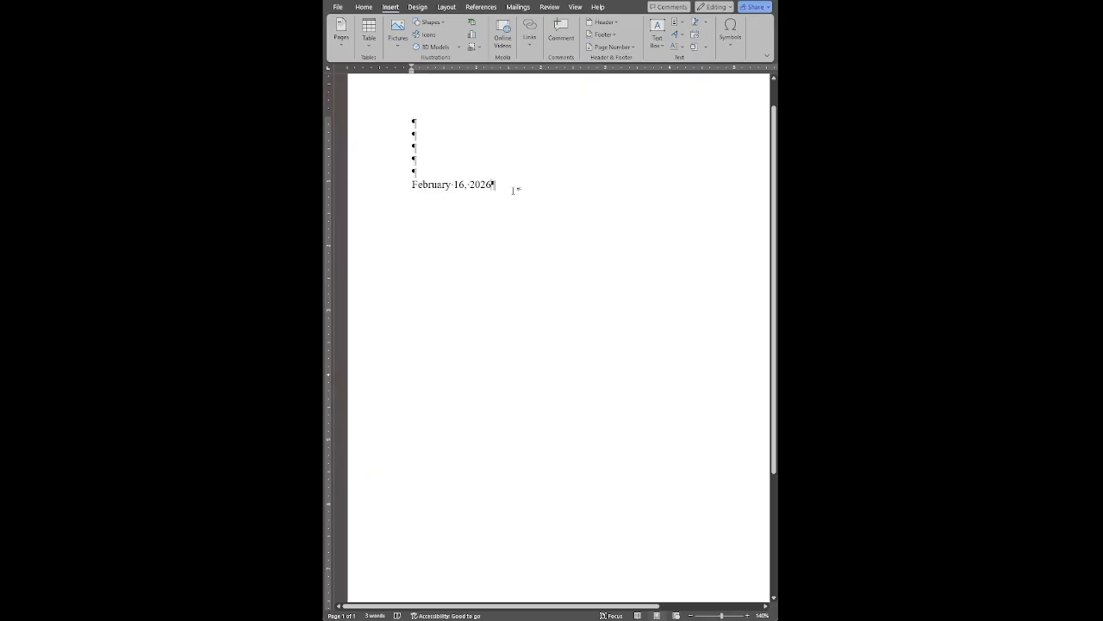
# - Leave four blank lines below the date and enter the recipient's full name with the title "Assistant Regional Manager" on the line beneath
pyautogui.press('Return')
pyautogui.press('Return')
pyautogui.press('Return')
pyautogui.press('Return')
pyautogui.press('Return')
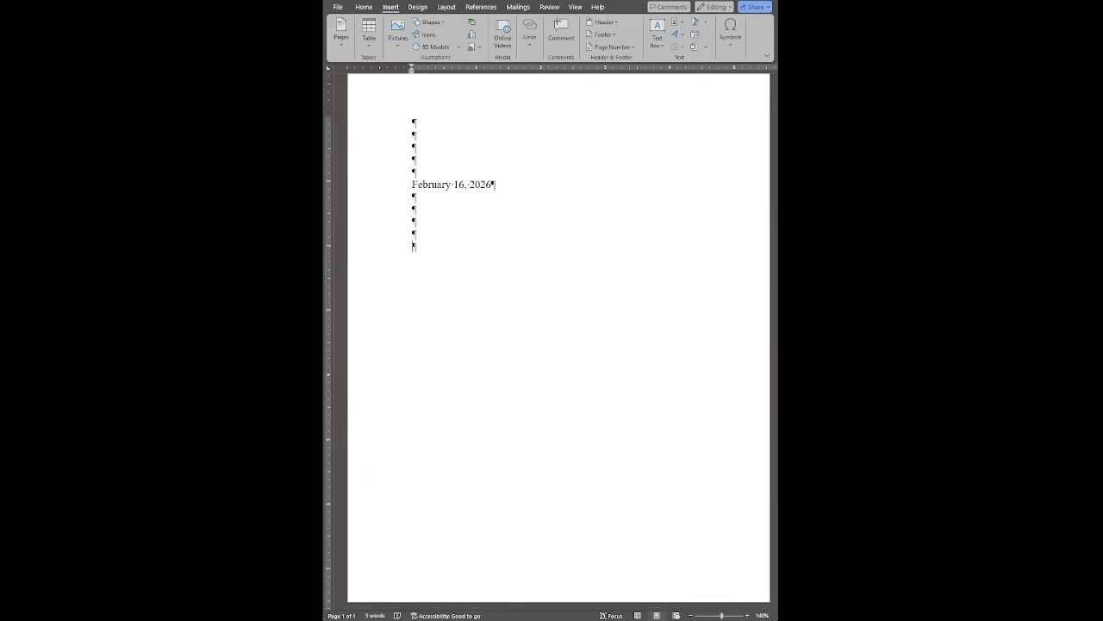
pyautogui.write('Mr. Dwight K. Schrute')
pyautogui.press('Return')
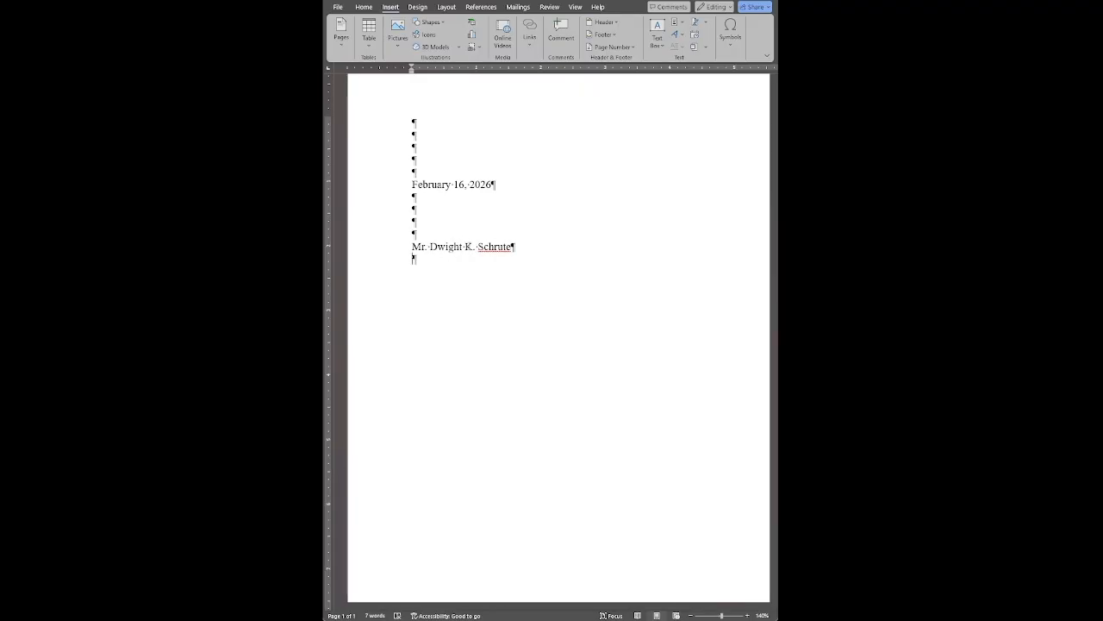
pyautogui.write('Assistant Regional Manager')
pyautogui.press('Return')
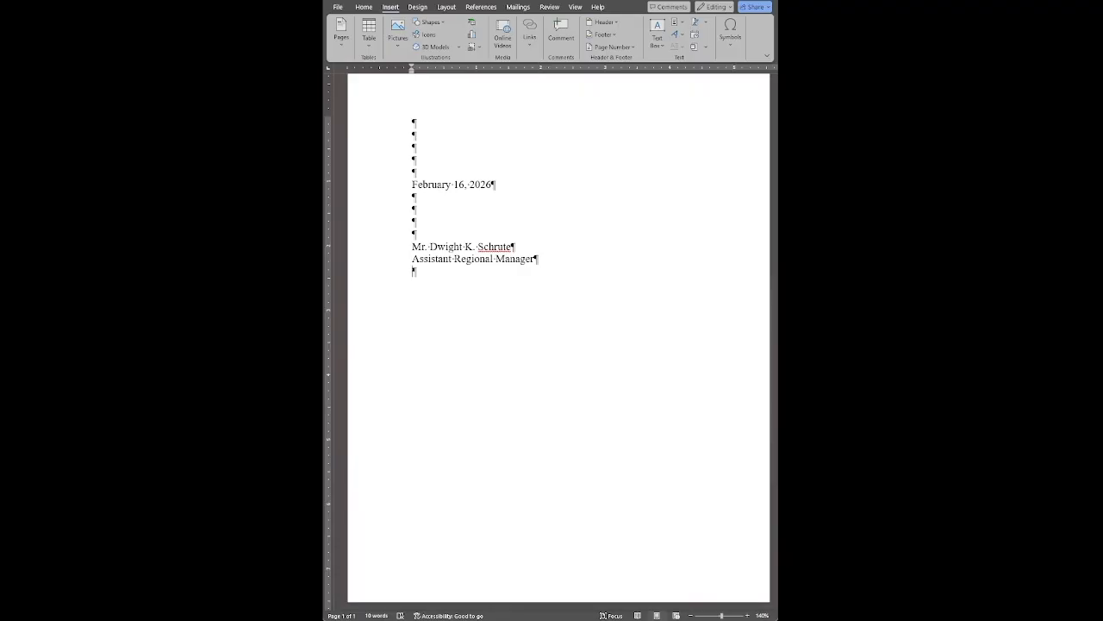
# - Add the company "Dunder Mifflin INC." and the recipient's two-line postal address below the title
pyautogui.write('Dunder Mifflin INC.')
pyautogui.press('Return')
pyautogui.write('1745 Battlestar Way')
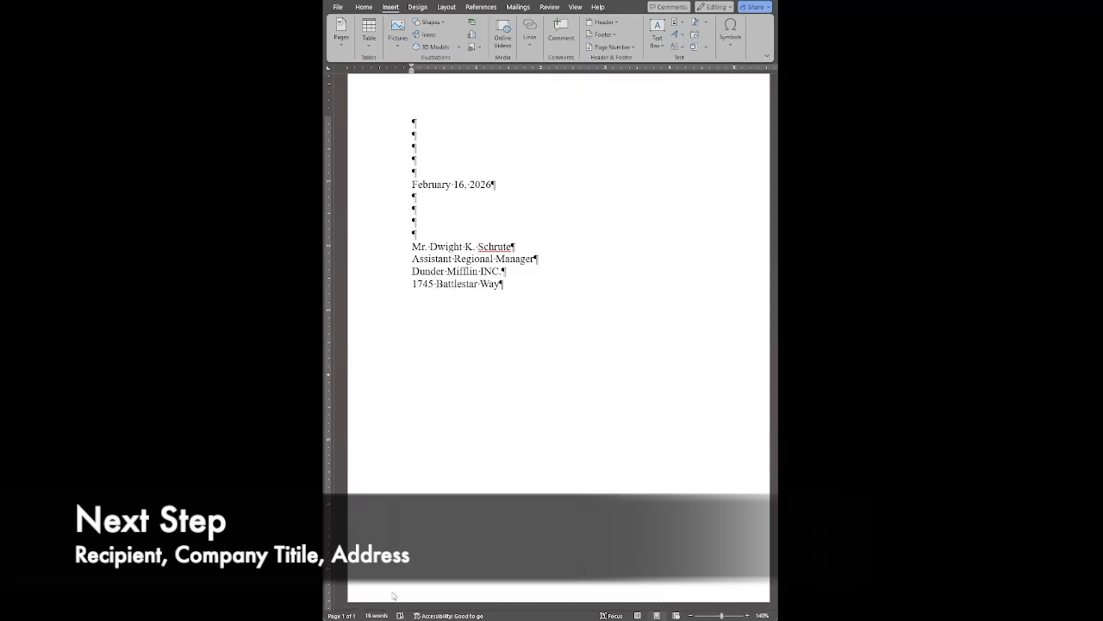
pyautogui.press('Return')
pyautogui.write('Scranton, PA 12345')
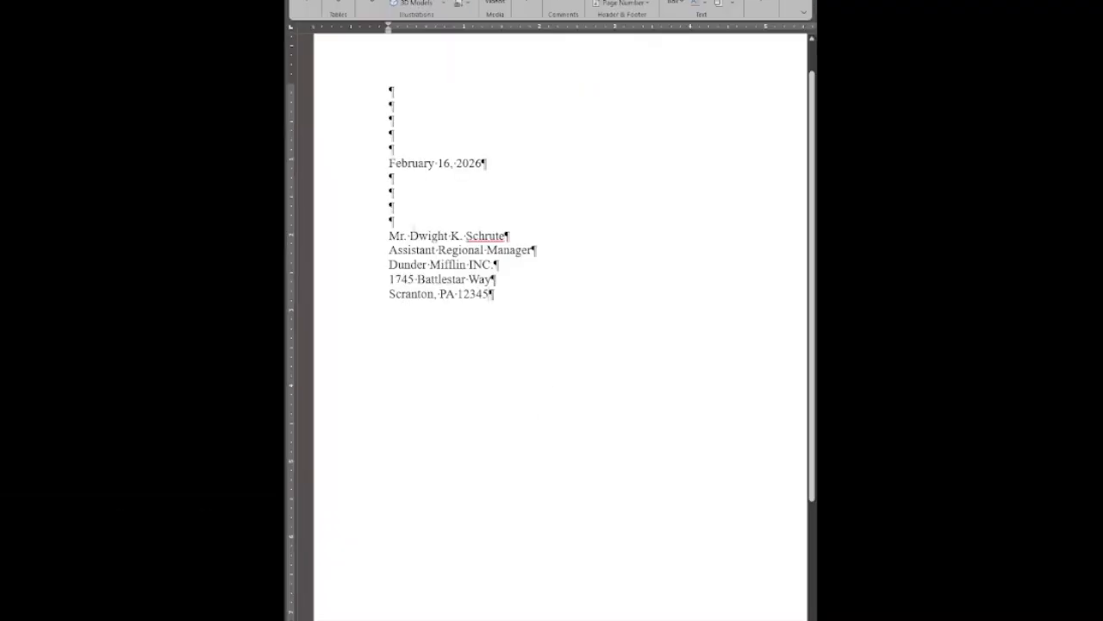
pyautogui.moveTo(388, 235)
pyautogui.mouseDown()
pyautogui.moveTo(523, 234)
pyautogui.moveTo(393, 263)
pyautogui.moveTo(386, 251)
pyautogui.mouseUp()
pyautogui.click(573, 253)
pyautogui.click(513, 264)
pyautogui.moveTo(498, 265); pyautogui.dragTo(392, 265)
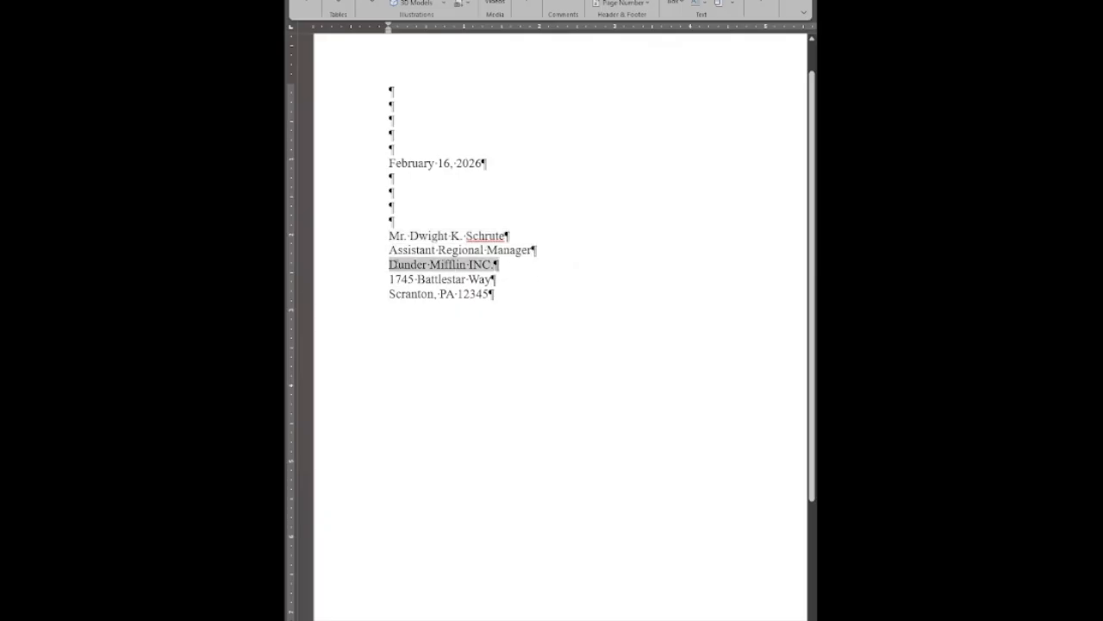
pyautogui.click(522, 280)
pyautogui.moveTo(506, 289); pyautogui.dragTo(392, 276)
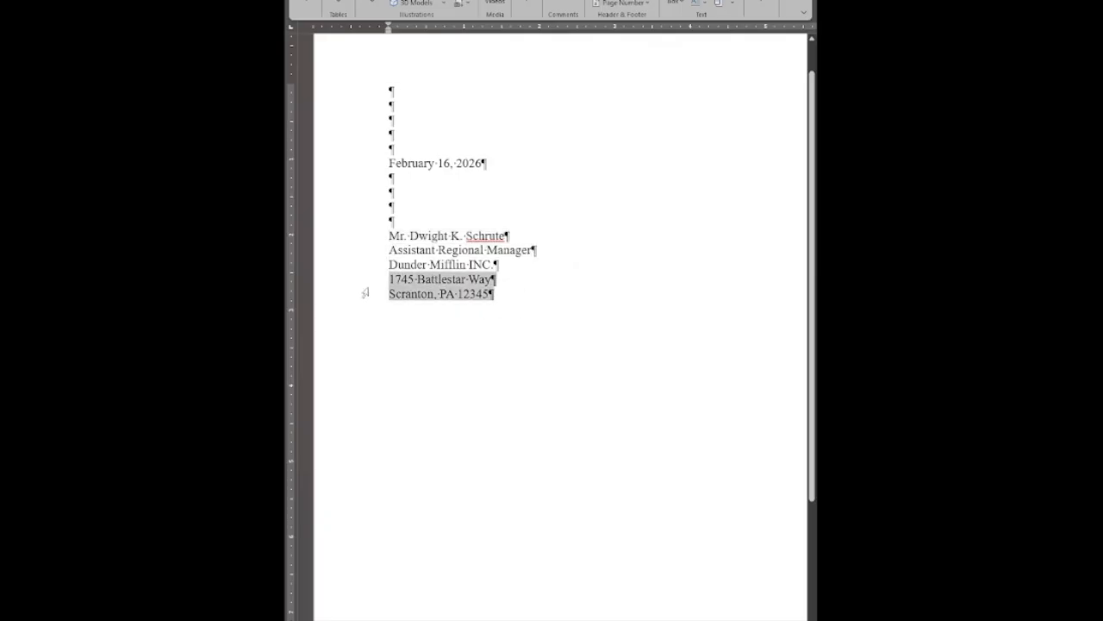
# - Leave a blank line below the address and add the greeting "Dear Mr." with the recipient's last name and a colon, followed by another blank line
pyautogui.click(464, 315)
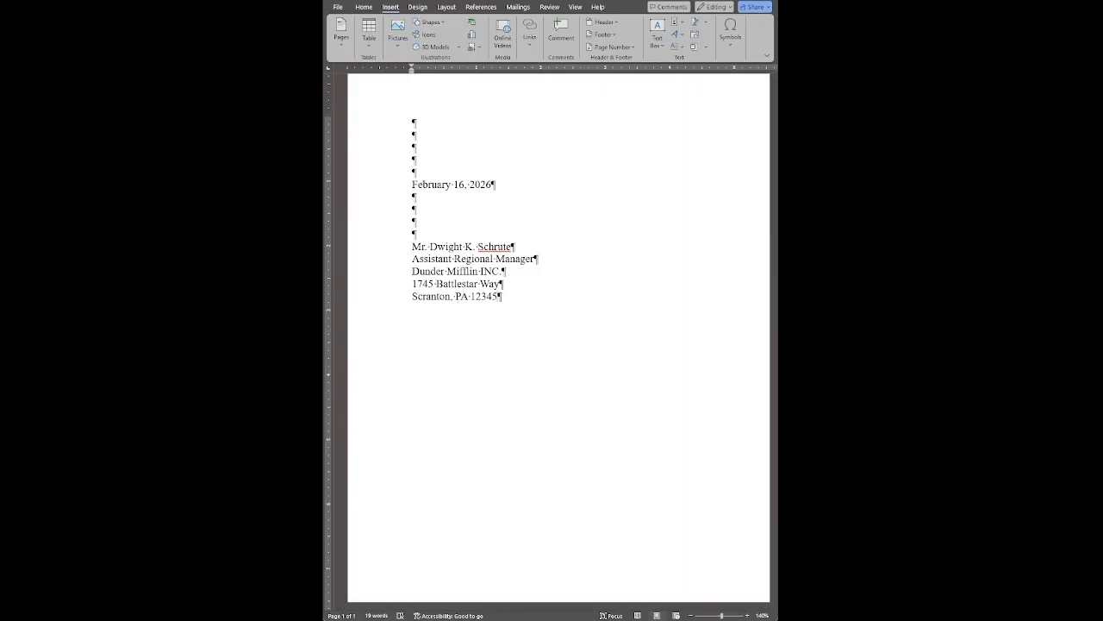
pyautogui.press('Return')
pyautogui.press('Return')
pyautogui.write('Dear Mr. Schrute')
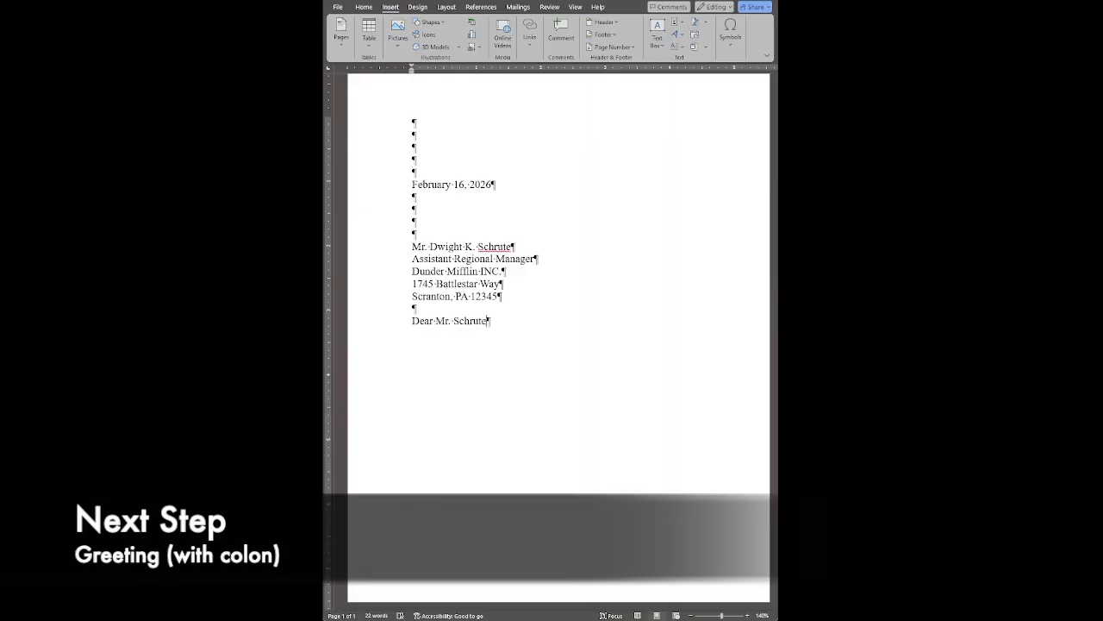
pyautogui.write(':')
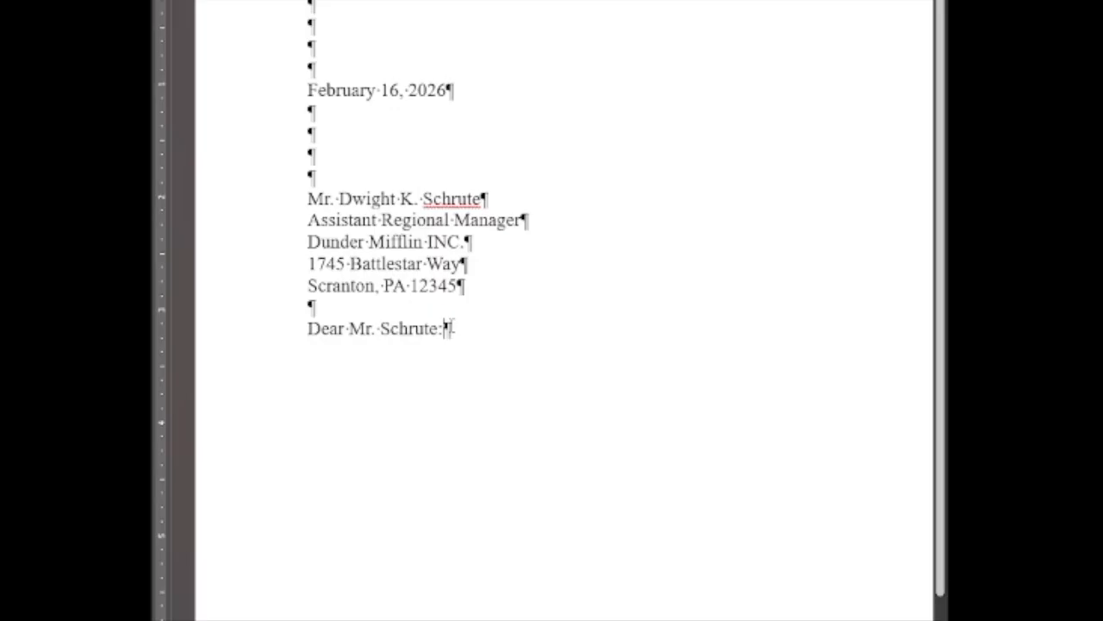
pyautogui.press('Return')
pyautogui.press('Return')
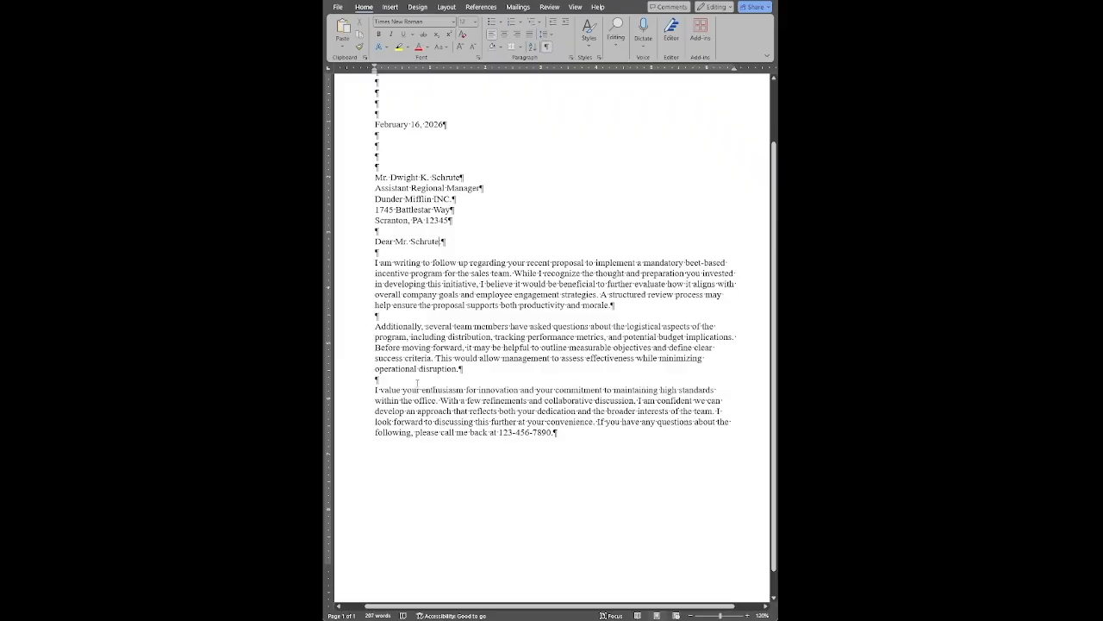
# - Add a bulleted list with "Beats", "Beets" and "Battlestar Galactica" below the last body paragraph, separated by a blank line
pyautogui.moveTo(376, 390); pyautogui.dragTo(380, 400)
pyautogui.click(578, 436)
pyautogui.press('Return')
pyautogui.press('Return')
pyautogui.click(491, 21)
pyautogui.write('Beats')
pyautogui.press('Return')
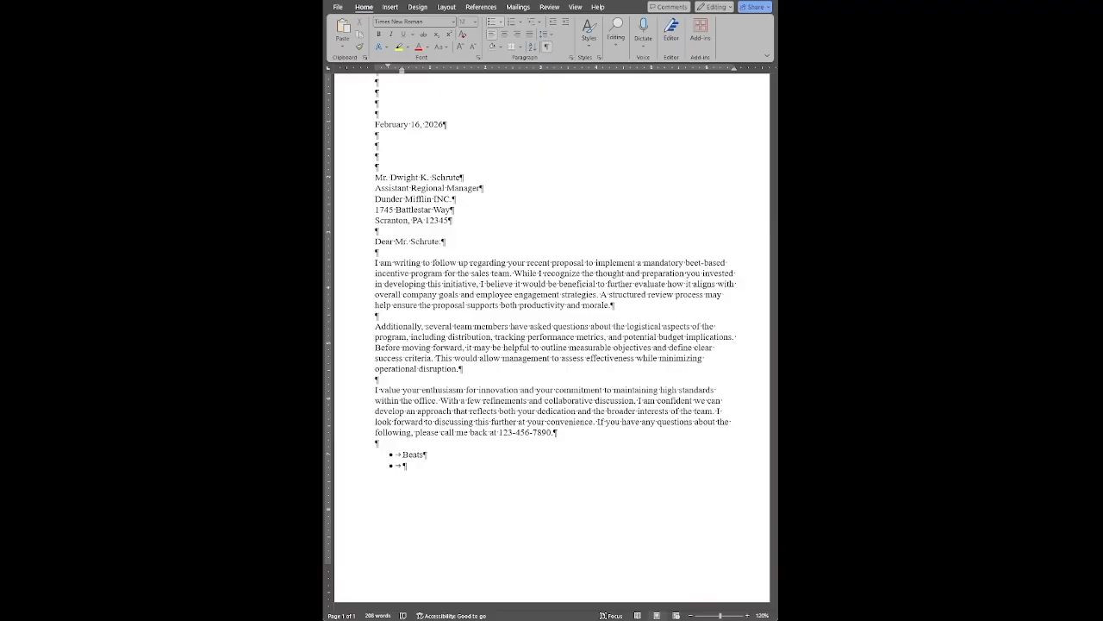
pyautogui.write('Beets')
pyautogui.press('Return')
pyautogui.write('Battlestar Galactica')
# - Indent the three bulleted items to about 1.5 inches from the left margin and about one inch from the right margin
pyautogui.scroll(2, 491, 485)
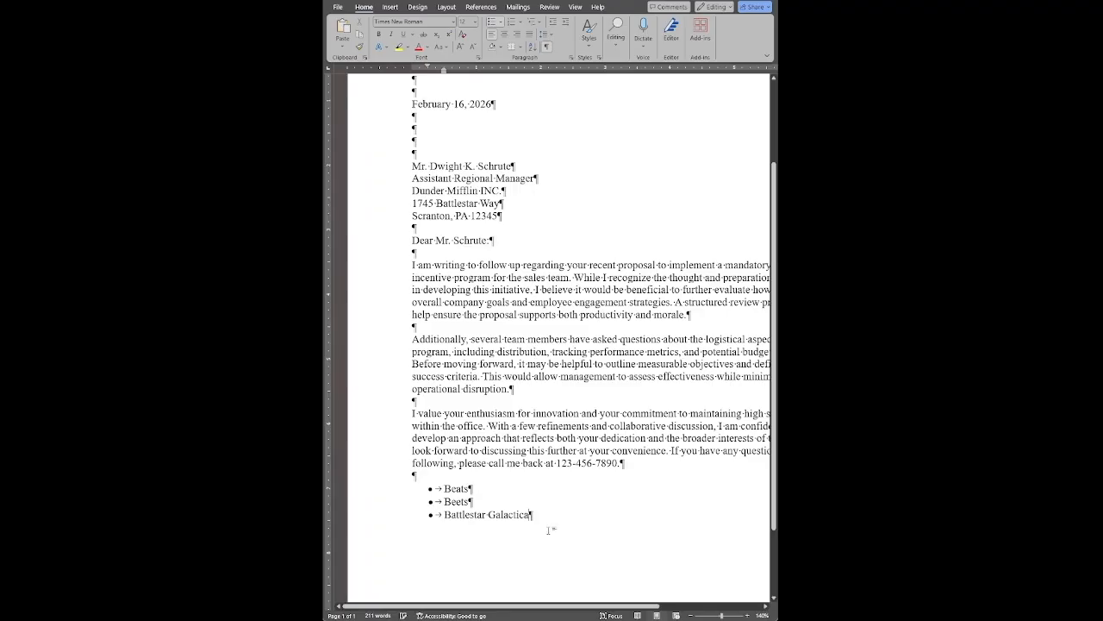
pyautogui.moveTo(542, 517); pyautogui.dragTo(423, 490)
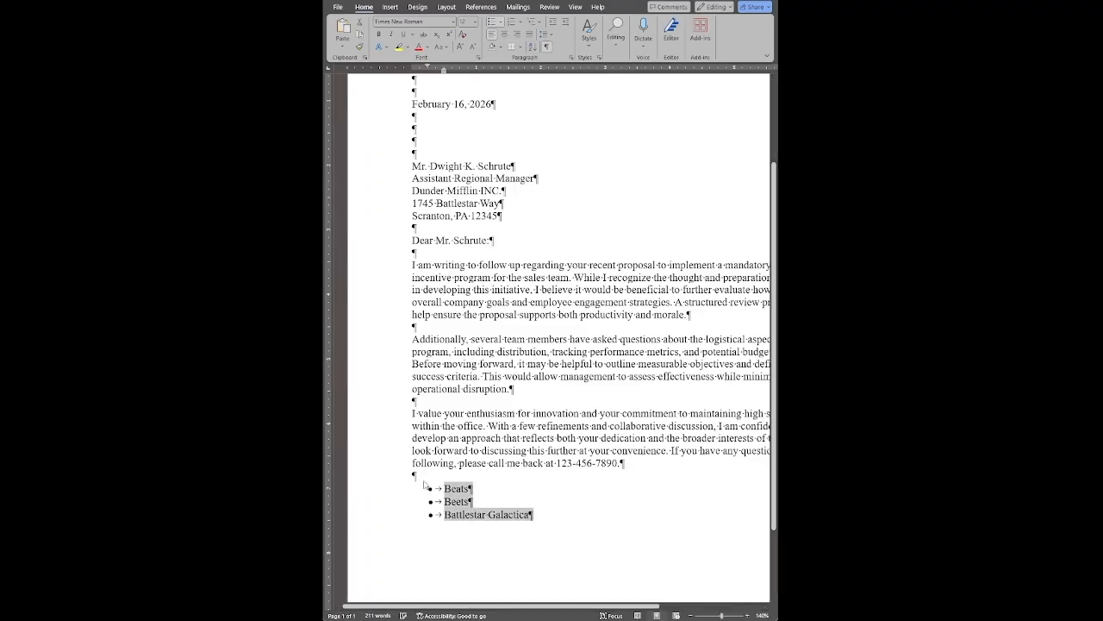
pyautogui.moveTo(444, 72)
pyautogui.mouseDown()
pyautogui.moveTo(460, 72)
pyautogui.moveTo(428, 69)
pyautogui.moveTo(509, 67)
pyautogui.mouseUp()
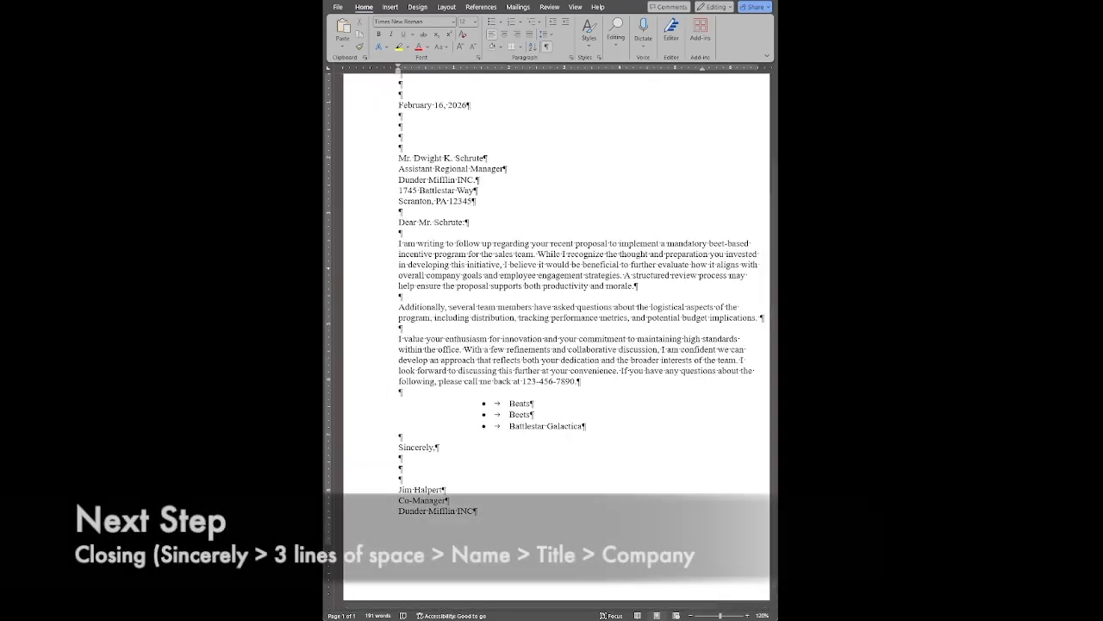
# - Examine the closing block below "Sincerely," with its sender name, title and company lines
pyautogui.scroll(-1, 456, 434)
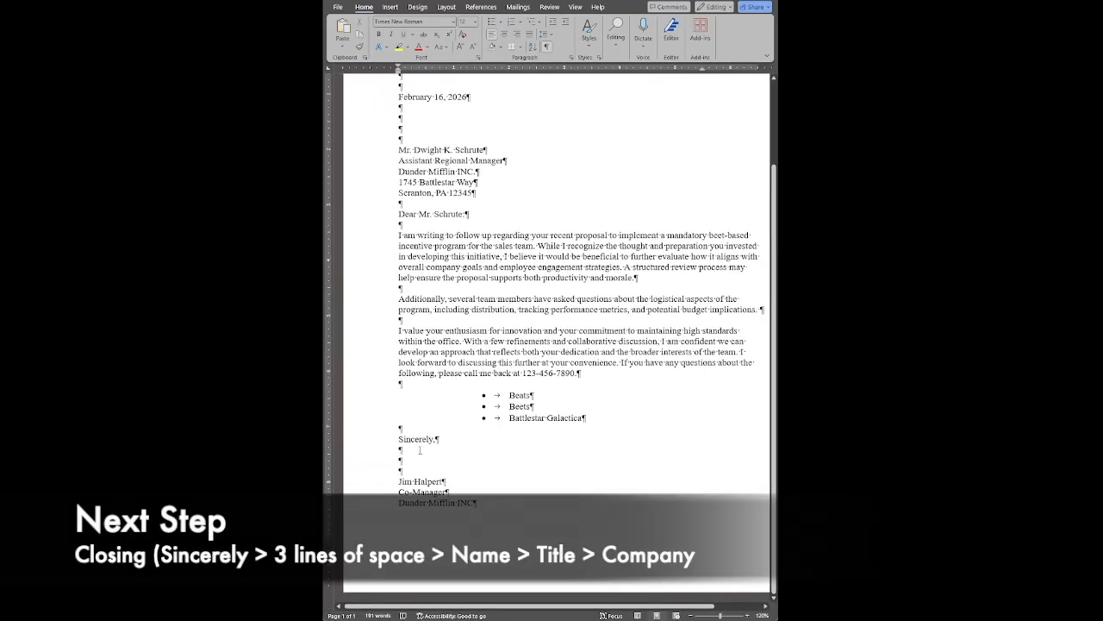
pyautogui.moveTo(397, 484)
pyautogui.mouseDown()
pyautogui.moveTo(460, 486)
pyautogui.moveTo(397, 493)
pyautogui.mouseUp()
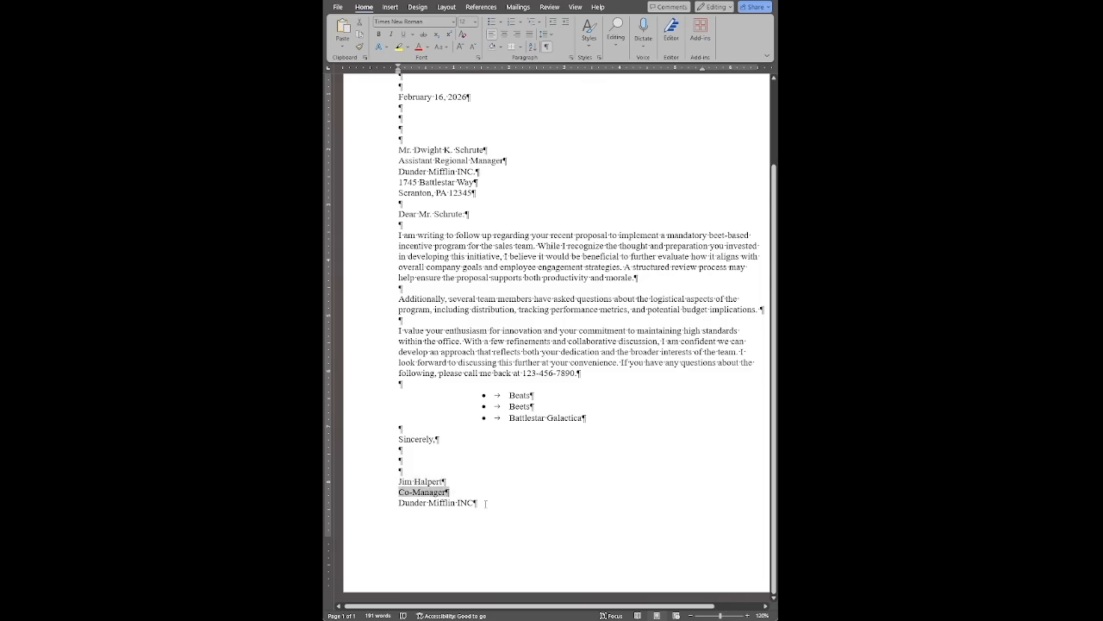
pyautogui.moveTo(486, 503); pyautogui.dragTo(360, 501)
pyautogui.click(509, 514)
pyautogui.scroll(3, 546, 514)
pyautogui.scroll(-3, 547, 513)
pyautogui.scroll(3, 528, 439)
pyautogui.scroll(-3, 454, 484)
pyautogui.moveTo(446, 481); pyautogui.dragTo(399, 481)
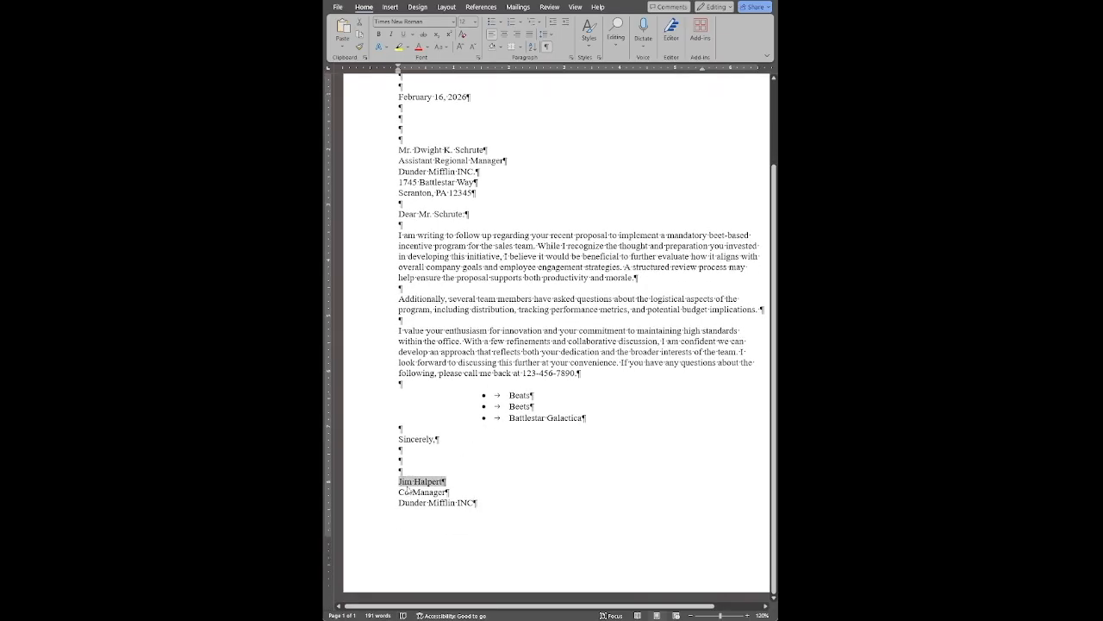
pyautogui.click(456, 487)
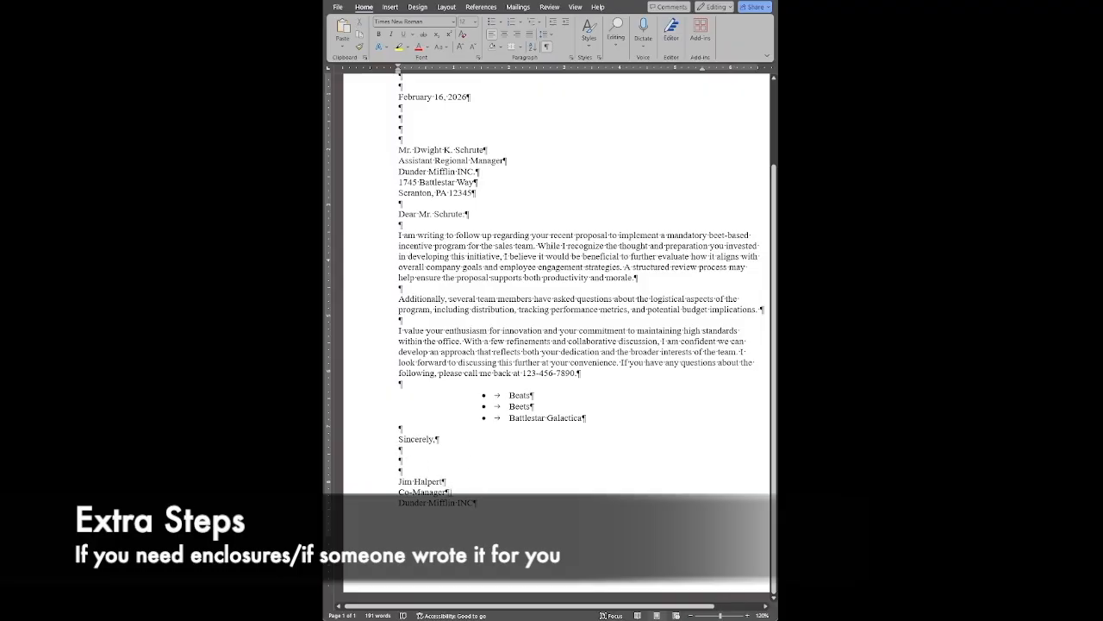
pyautogui.click(376, 482)
# - Add the typist's initials "ph" below the sender's company line, leaving one blank line between them
pyautogui.click(506, 504)
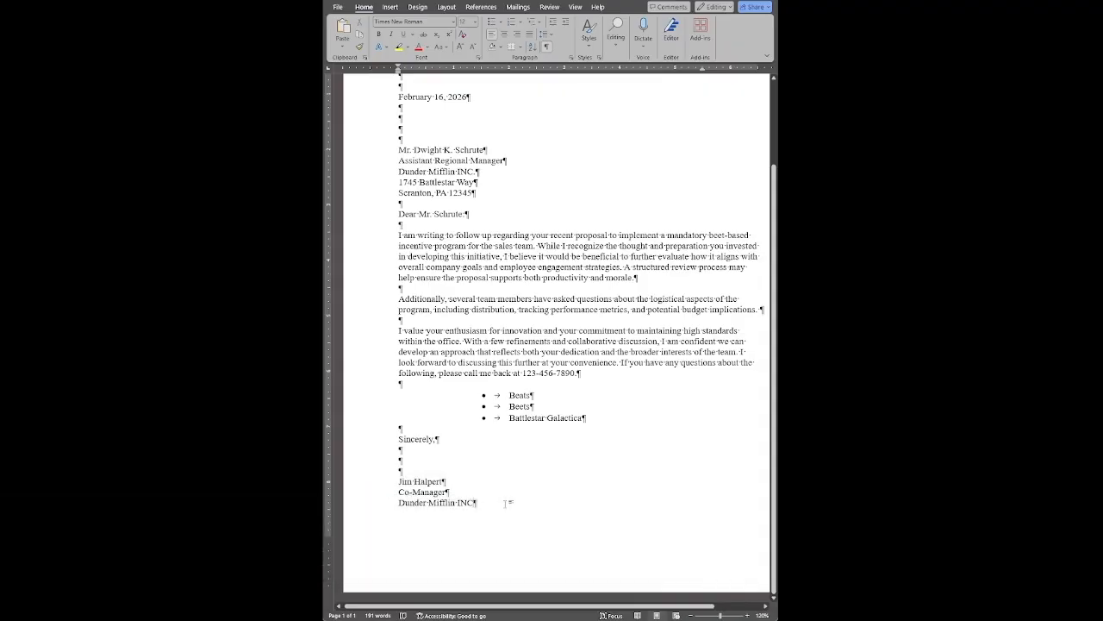
pyautogui.press('Return')
pyautogui.press('Return')
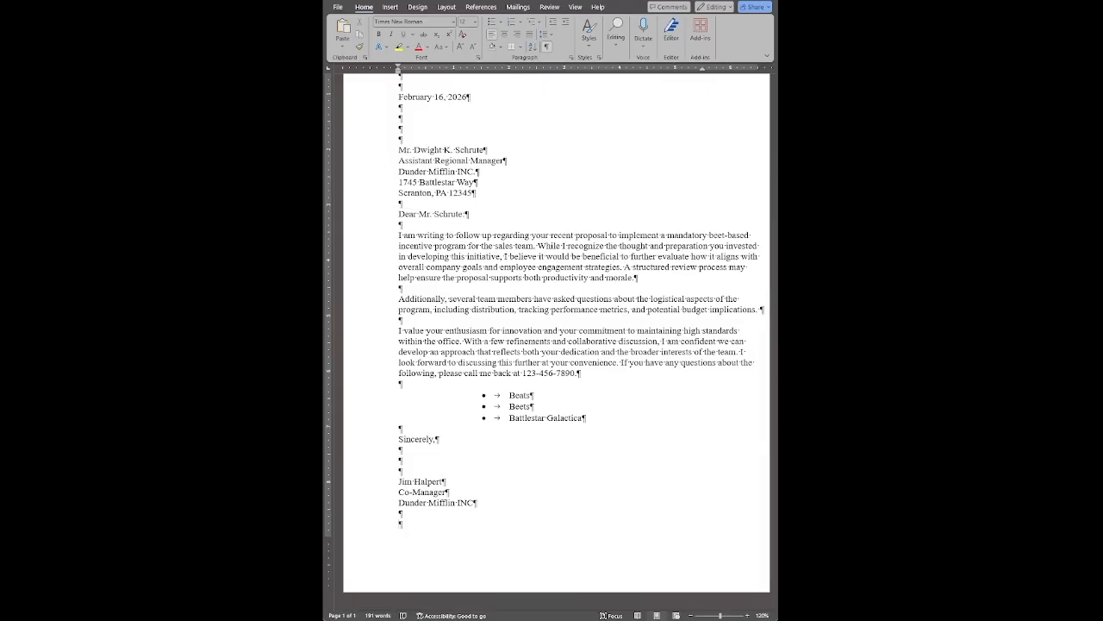
pyautogui.write('ph')
pyautogui.moveTo(412, 524); pyautogui.dragTo(399, 525)
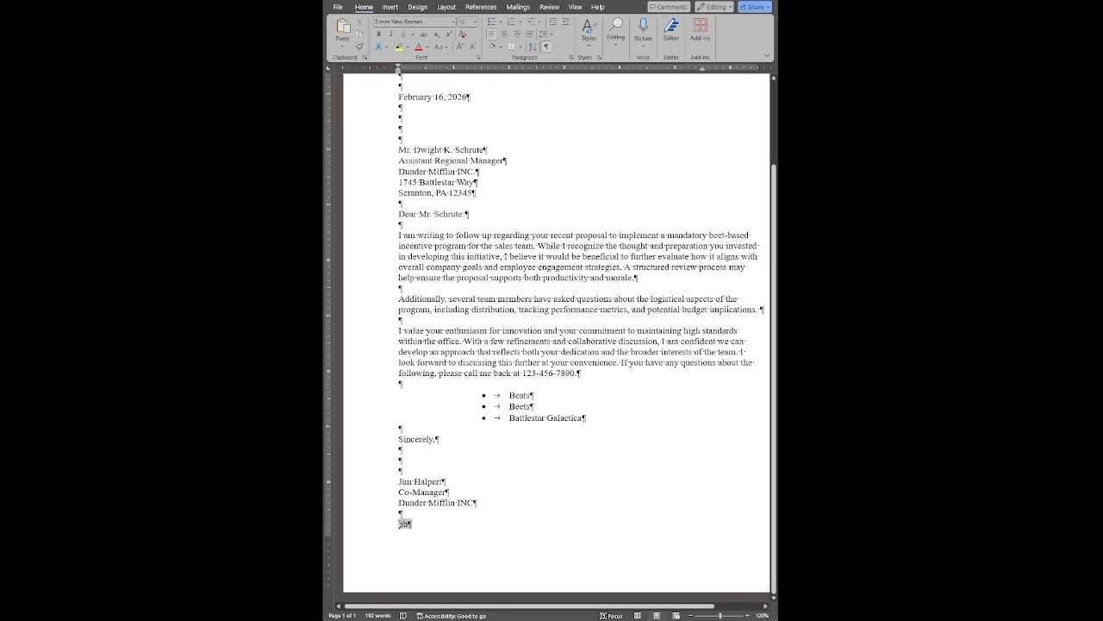
pyautogui.click(434, 530)
# - Add the sentence "Check the enclosed pamphlet." to the end of the first body paragraph
pyautogui.scroll(1, 427, 529)
pyautogui.scroll(-1, 426, 528)
pyautogui.write('Check the enclosed pamphlet.')
# - Add the notation "enclosure" below the typist's initials, separated by a blank line
pyautogui.scroll(-3, 436, 523)
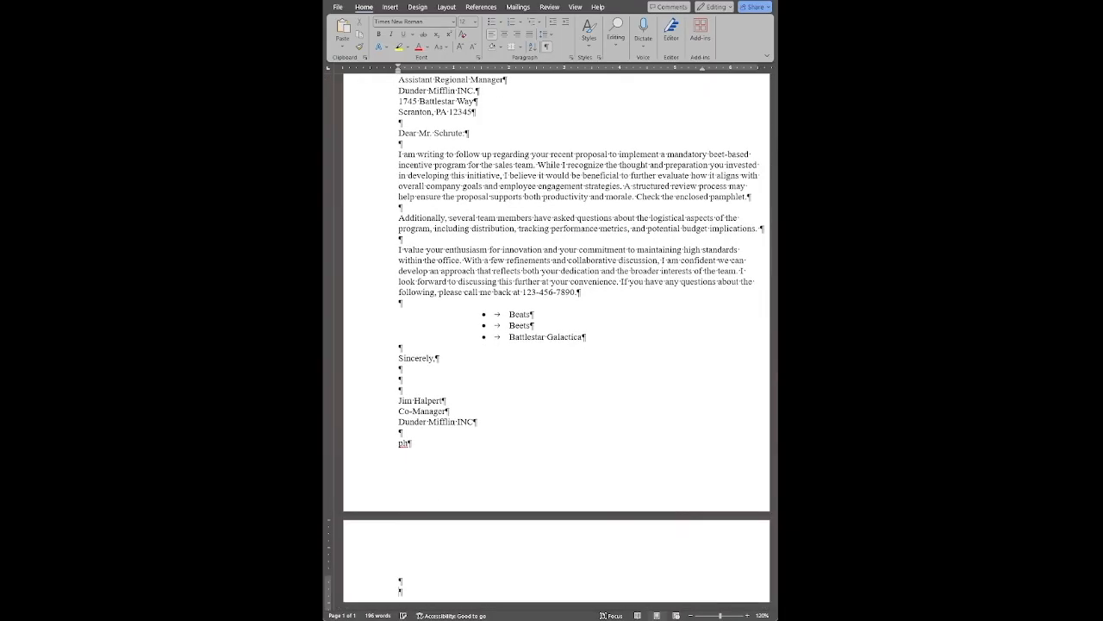
pyautogui.write('enclosure')
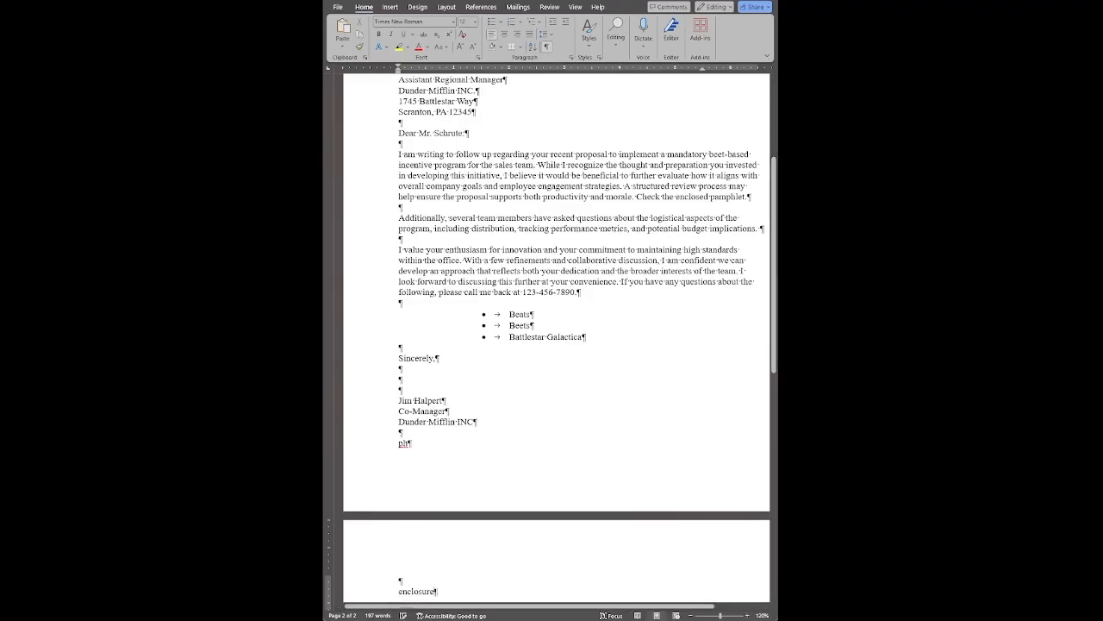
pyautogui.doubleClick(692, 194)
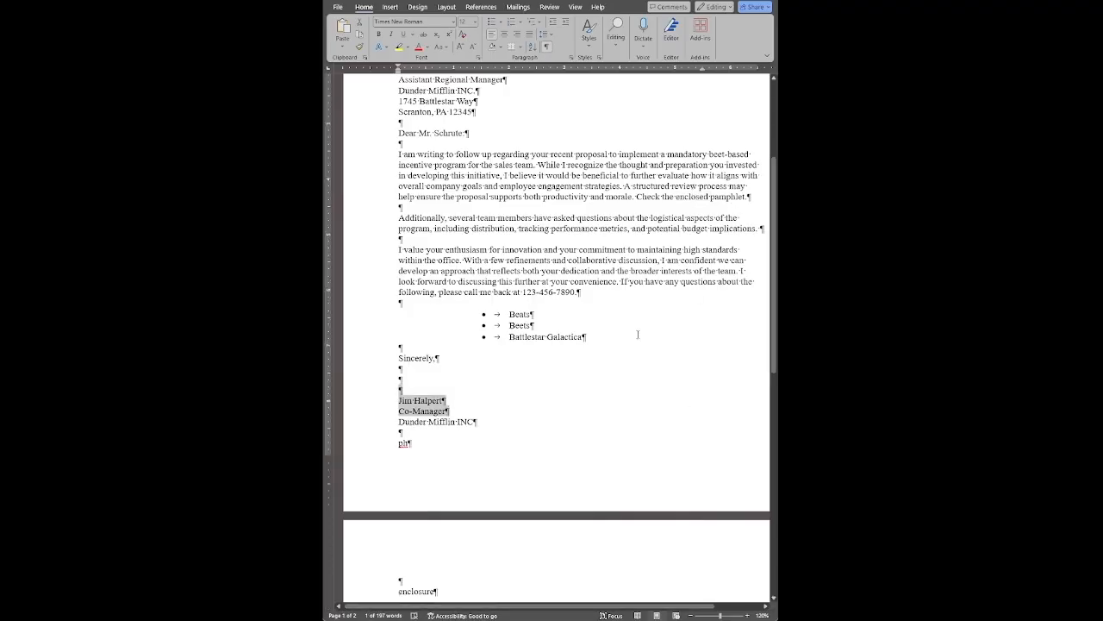
pyautogui.click(530, 502)
# - Delete the typist's initials and the extra blank lines so "enclosure" sits one blank line below the sender's company
pyautogui.scroll(-3, 530, 502)
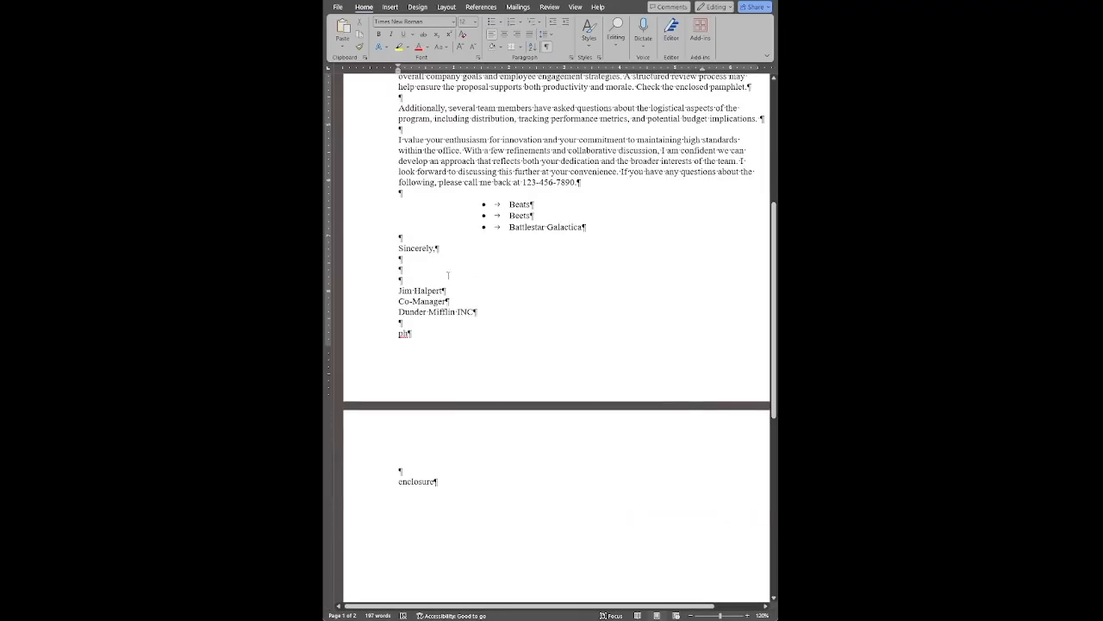
pyautogui.doubleClick(404, 334)
pyautogui.press('Delete')
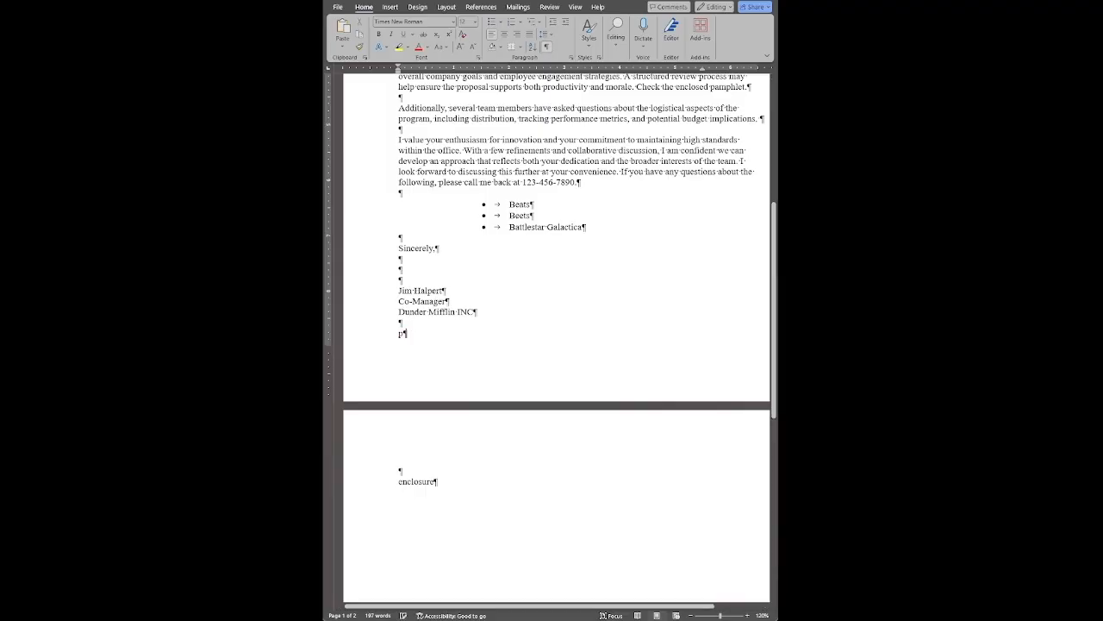
pyautogui.press('Delete')
pyautogui.press('Delete')
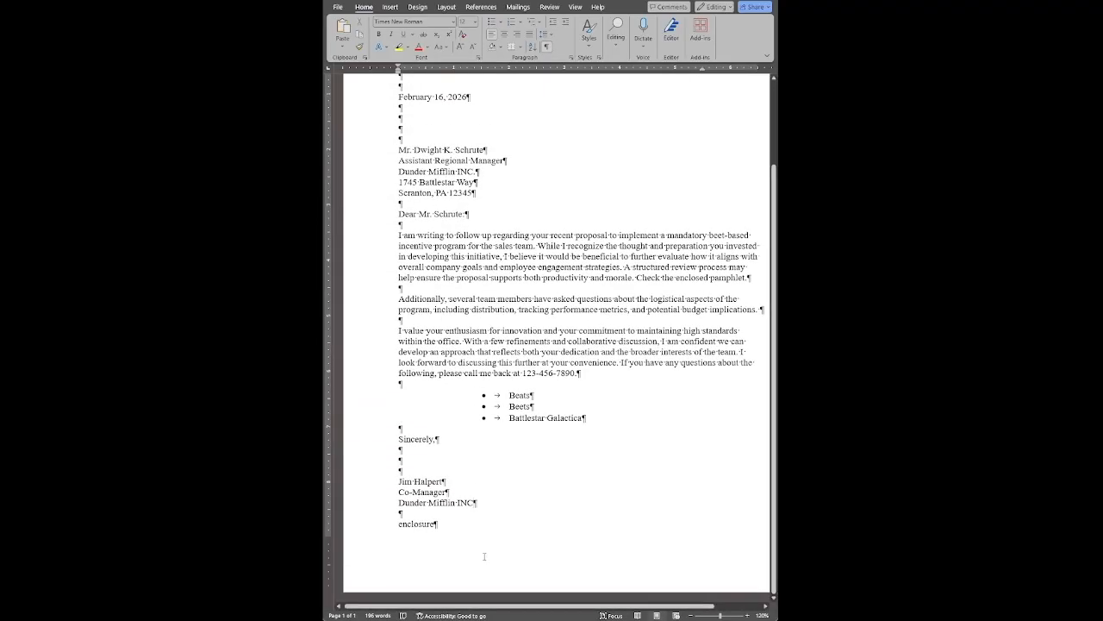
pyautogui.scroll(3, 486, 552)
pyautogui.scroll(-4, 487, 552)
pyautogui.scroll(3, 487, 552)
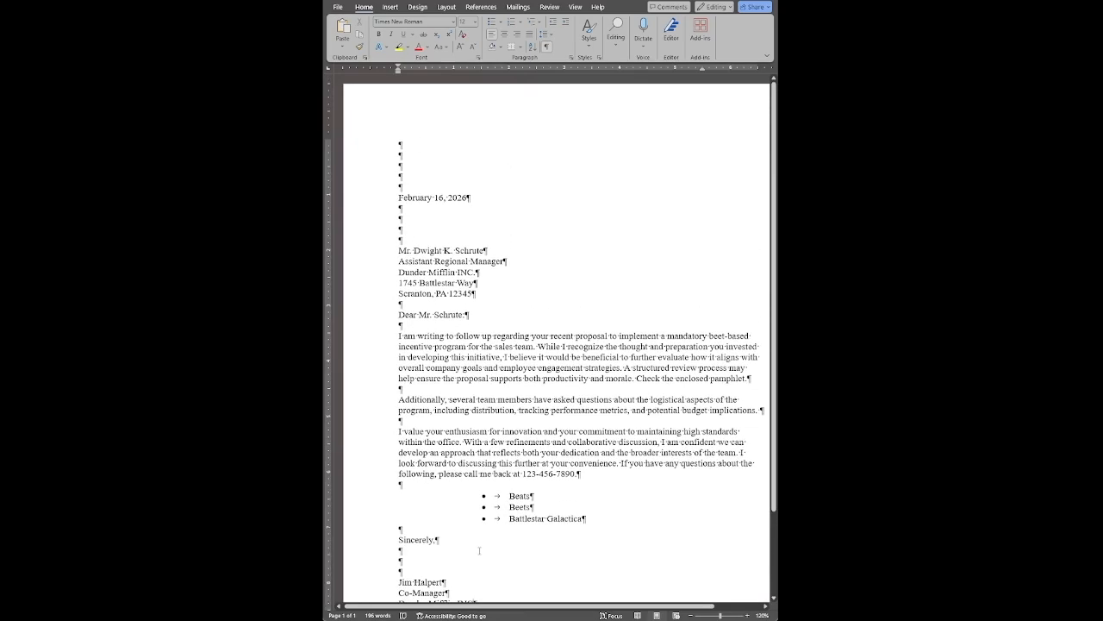